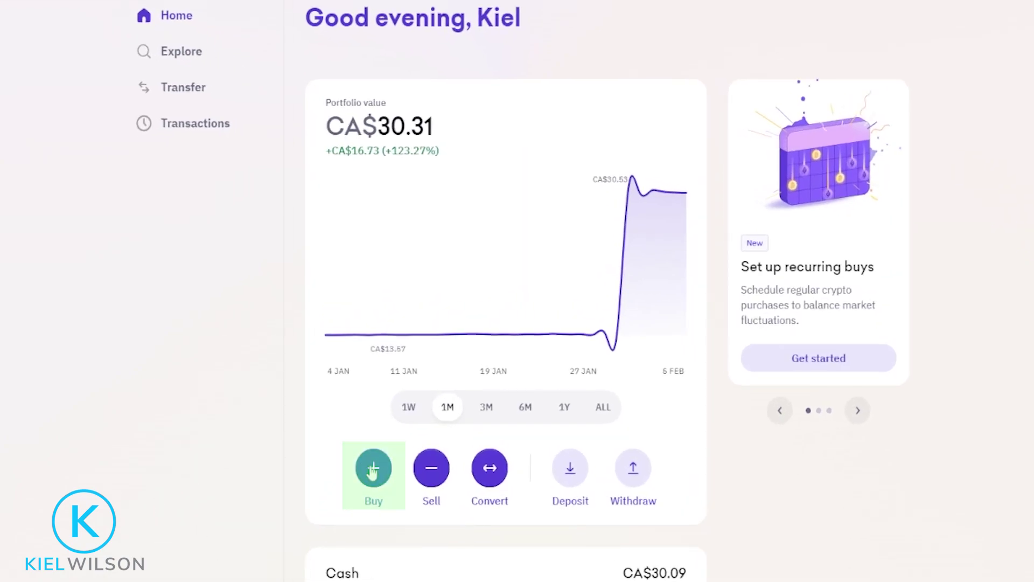
Start a Buy of Ethereum, keeping the CAD balance (CA$16.58 available) as payment
click(373, 468)
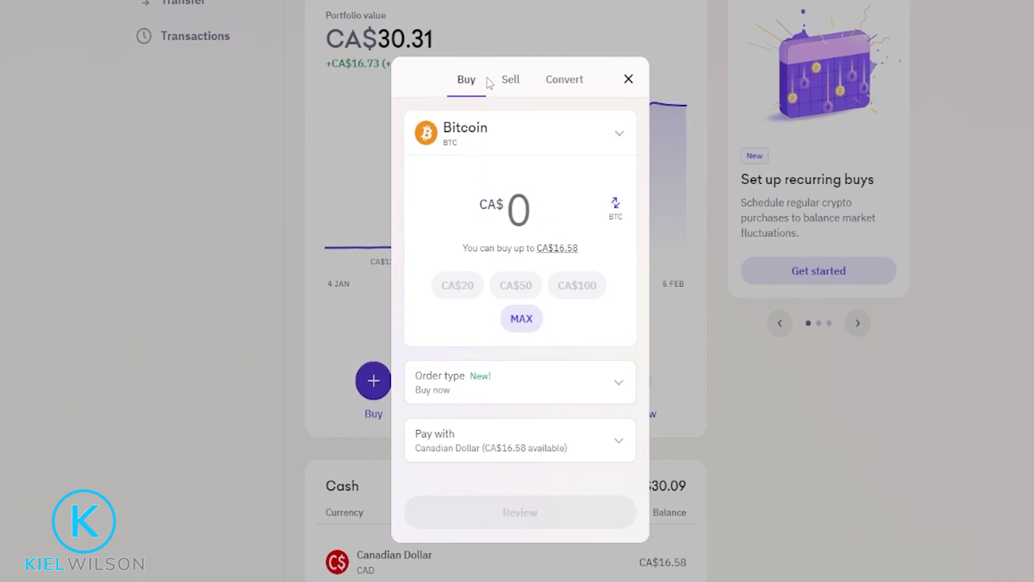
click(499, 137)
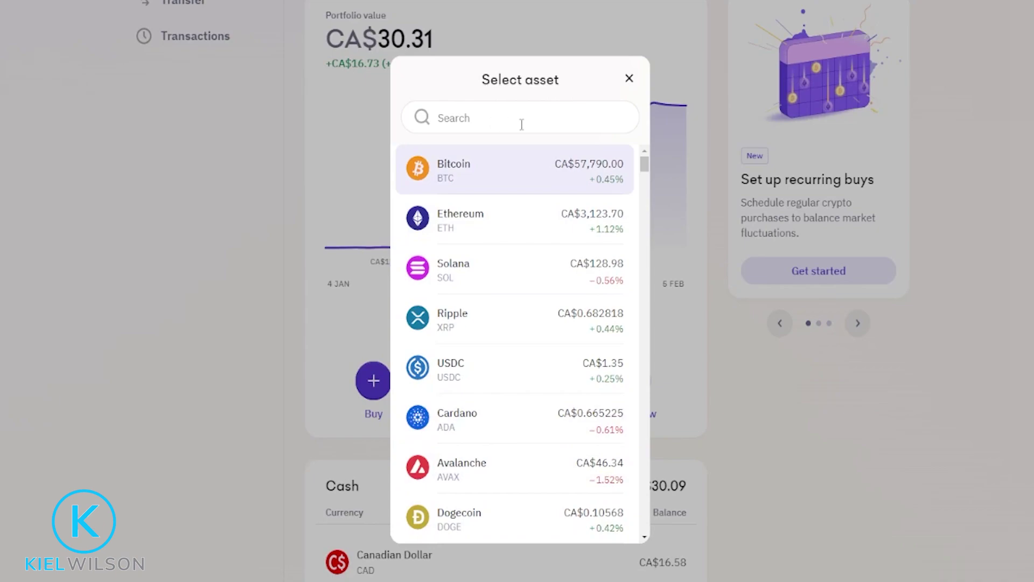
click(511, 219)
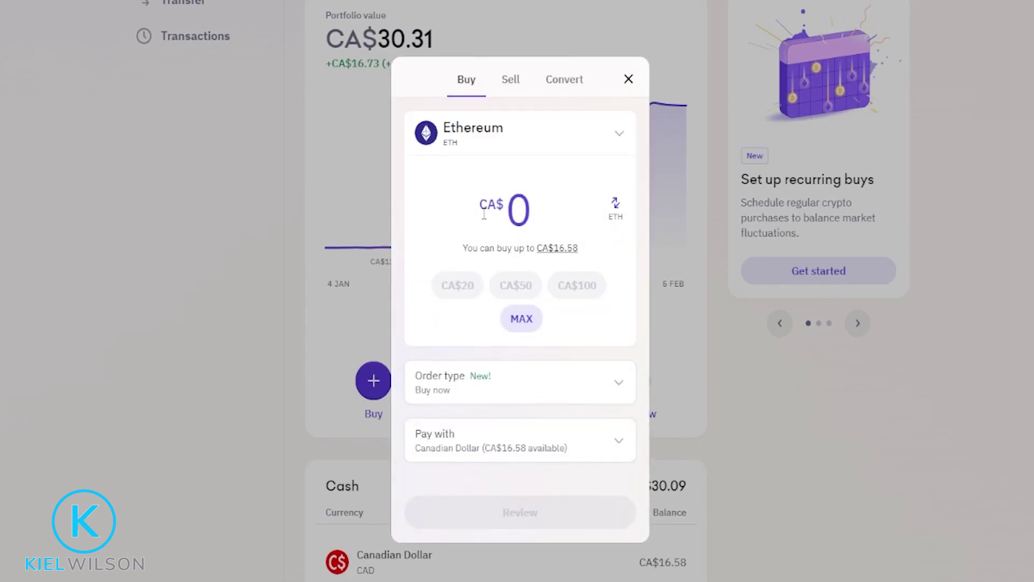
click(507, 448)
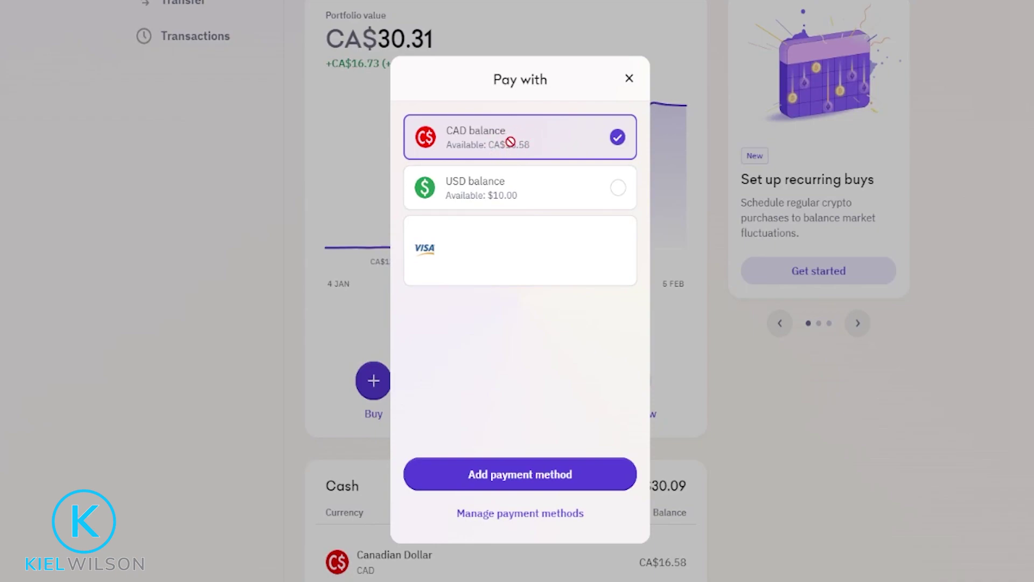
click(630, 83)
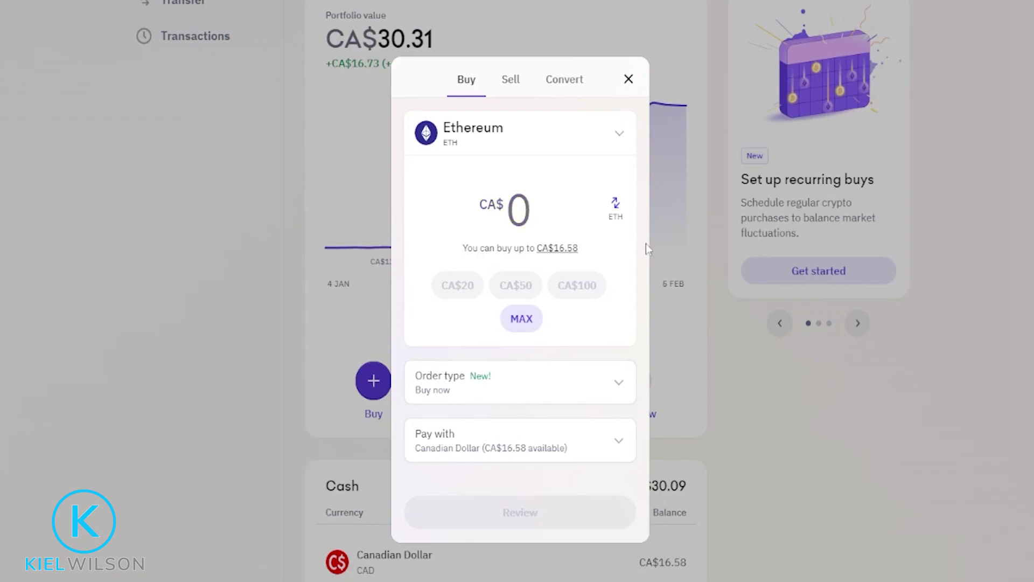
Set the purchase amount to the full available CA$16.58 with MAX
click(508, 203)
text(10)
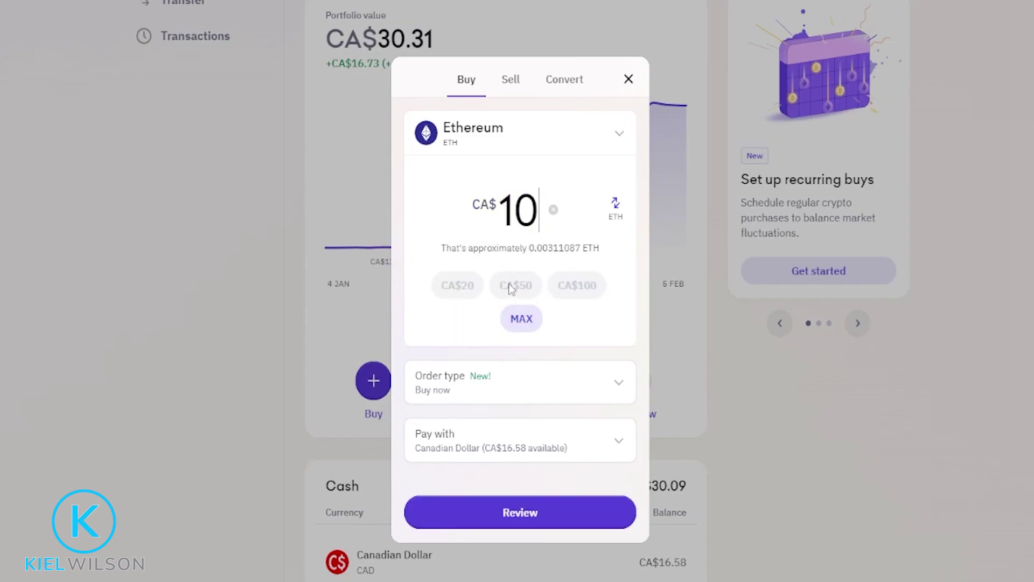
click(510, 321)
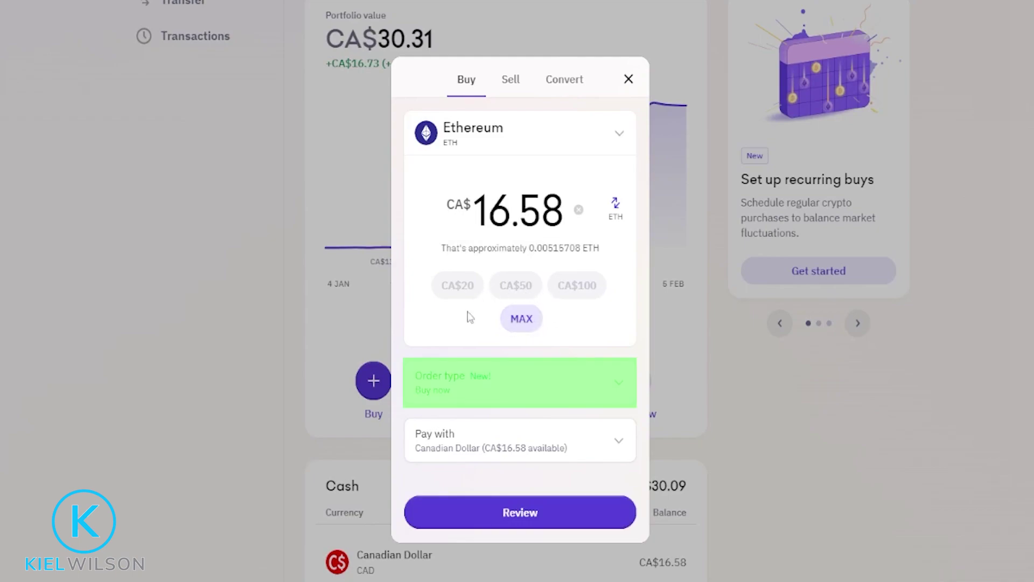
Choose Custom order as the order type and proceed to the target price screen
click(520, 386)
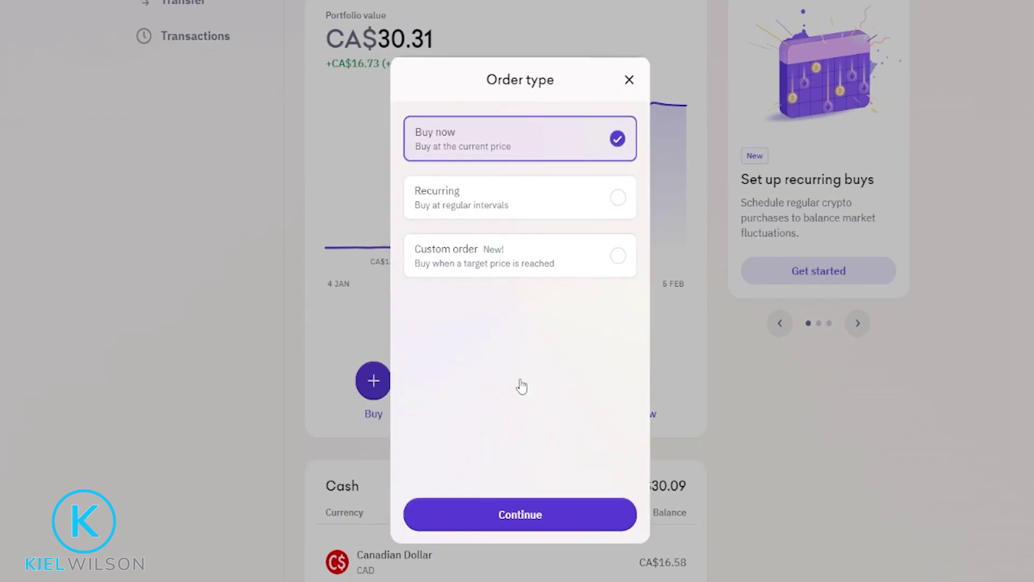
click(542, 261)
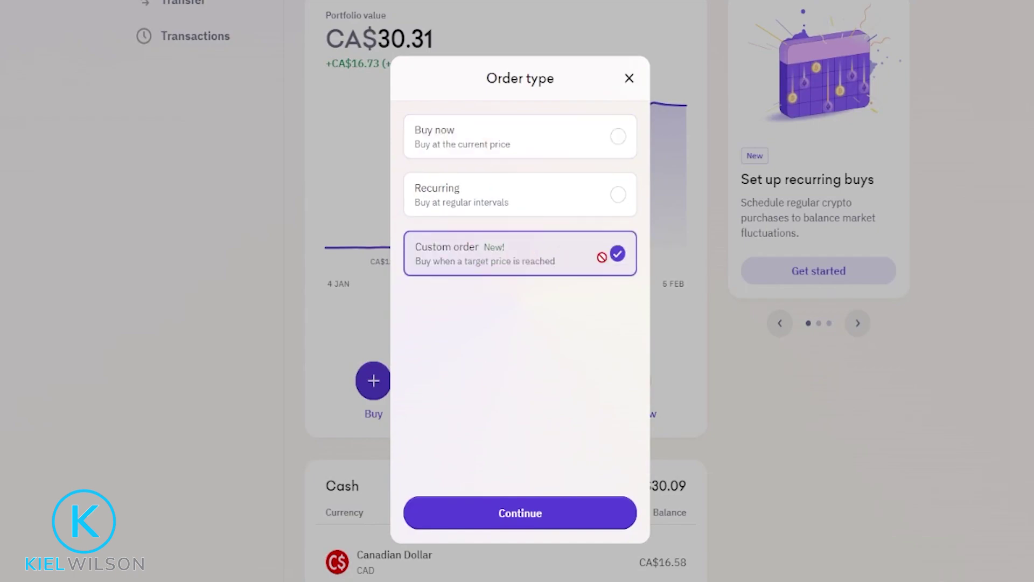
click(506, 516)
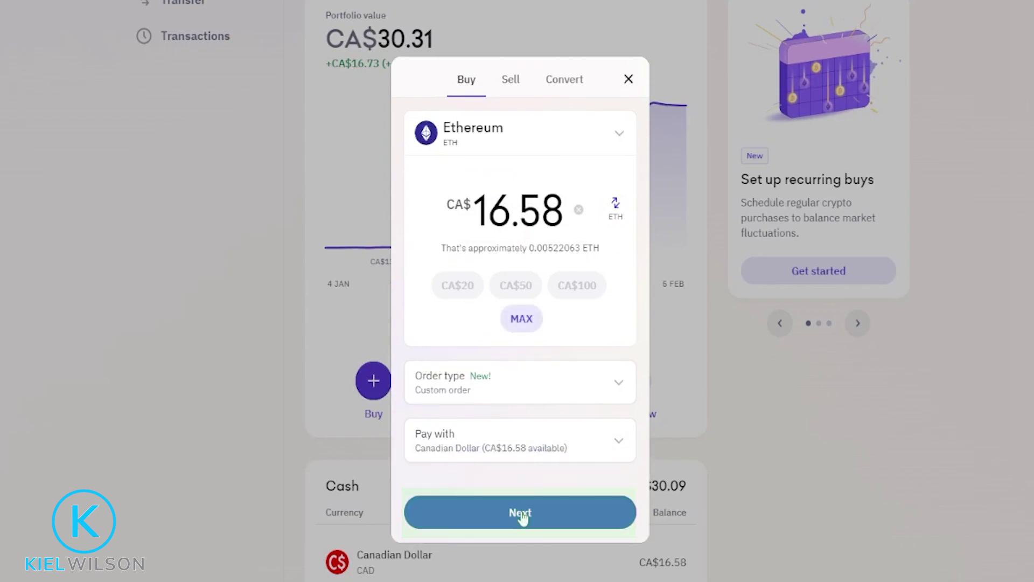
click(514, 519)
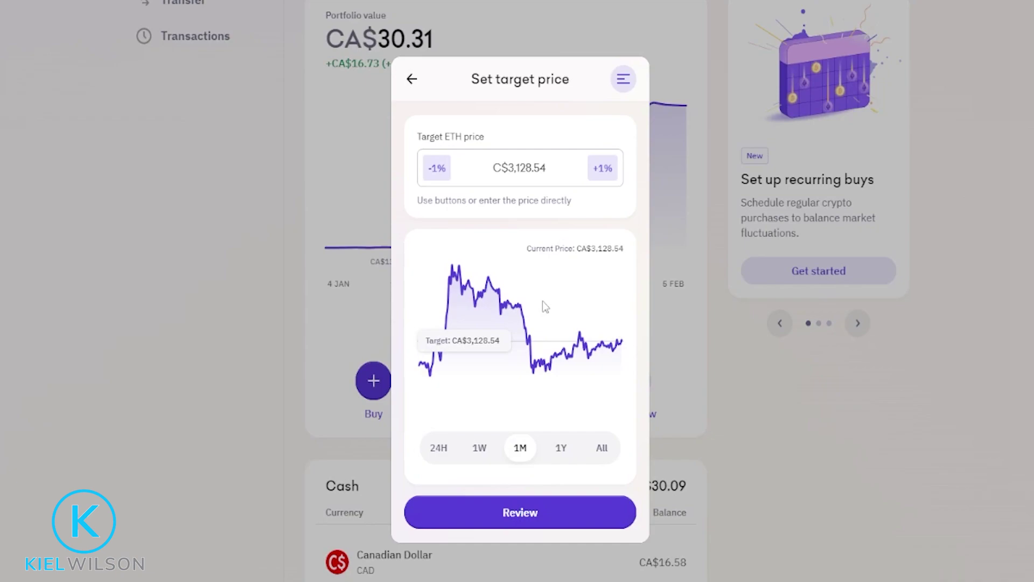
Replace the C$3,128.54 default target price with C$2,500, 20.09% below current
drag(529, 247, 628, 254)
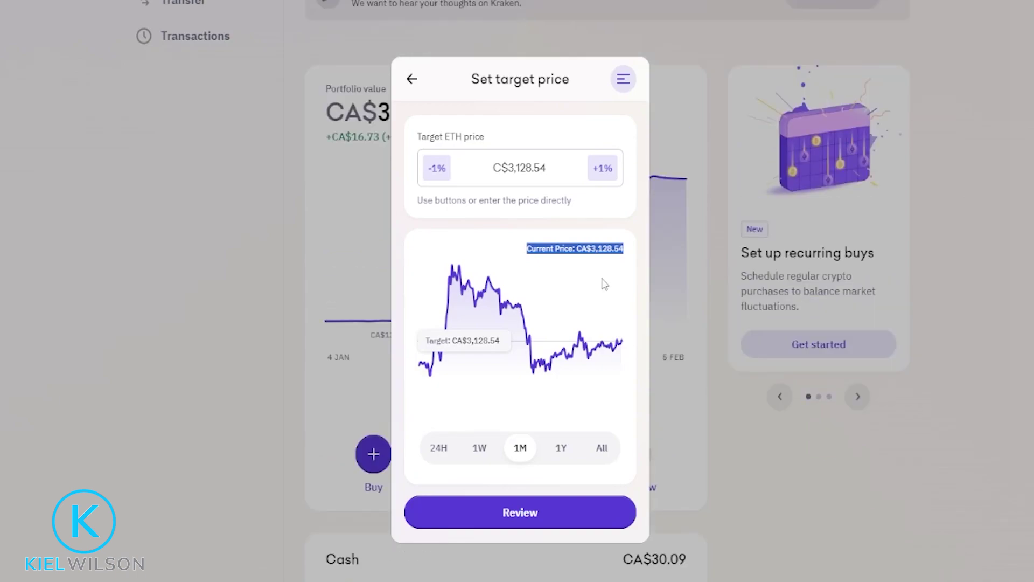
triple_click(547, 162)
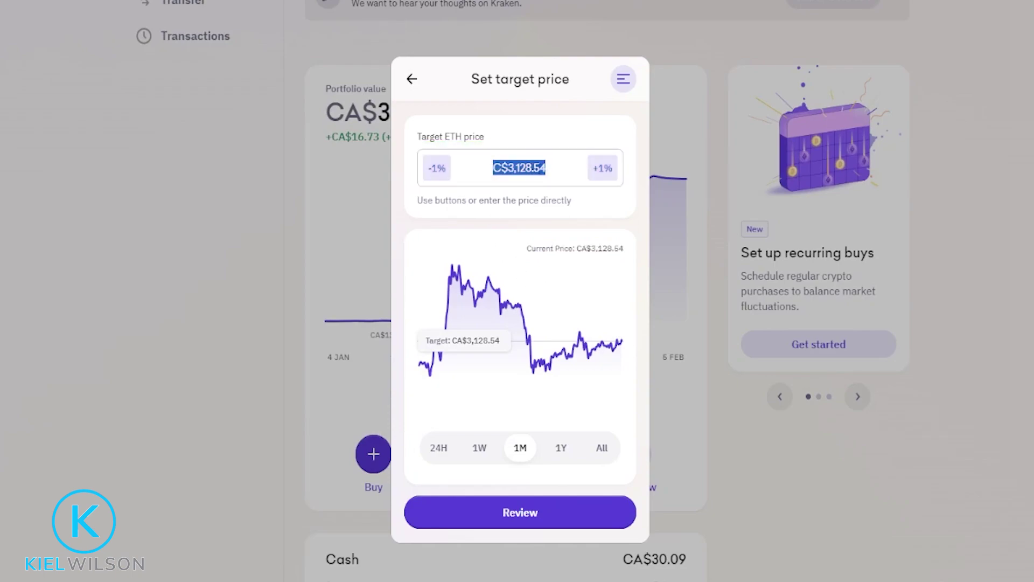
text(2500)
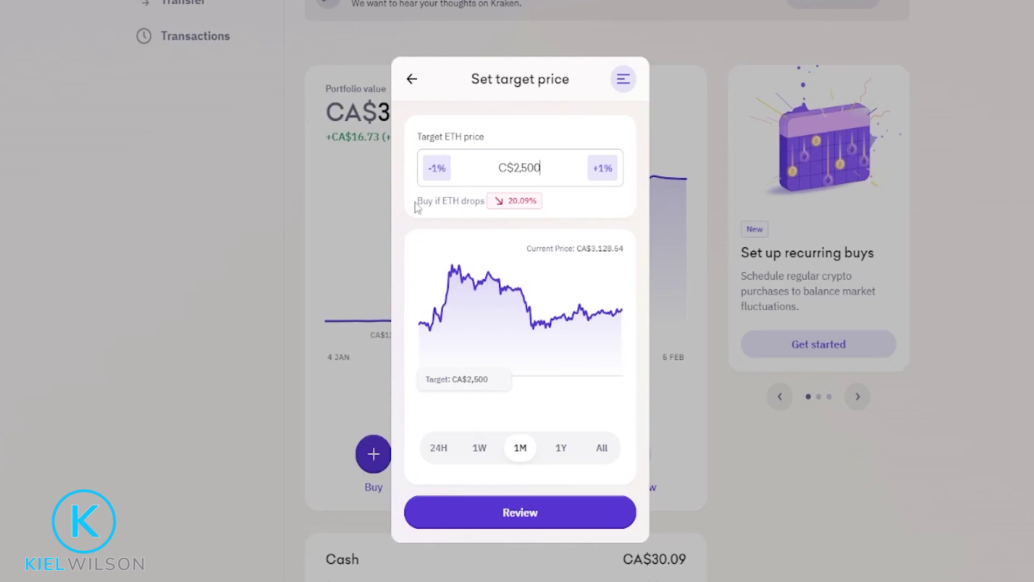
drag(416, 207, 446, 213)
drag(497, 167, 554, 167)
click(497, 167)
Review and confirm the custom buy of ≈0.00653399 ETH at a CA$2,500 target
click(527, 516)
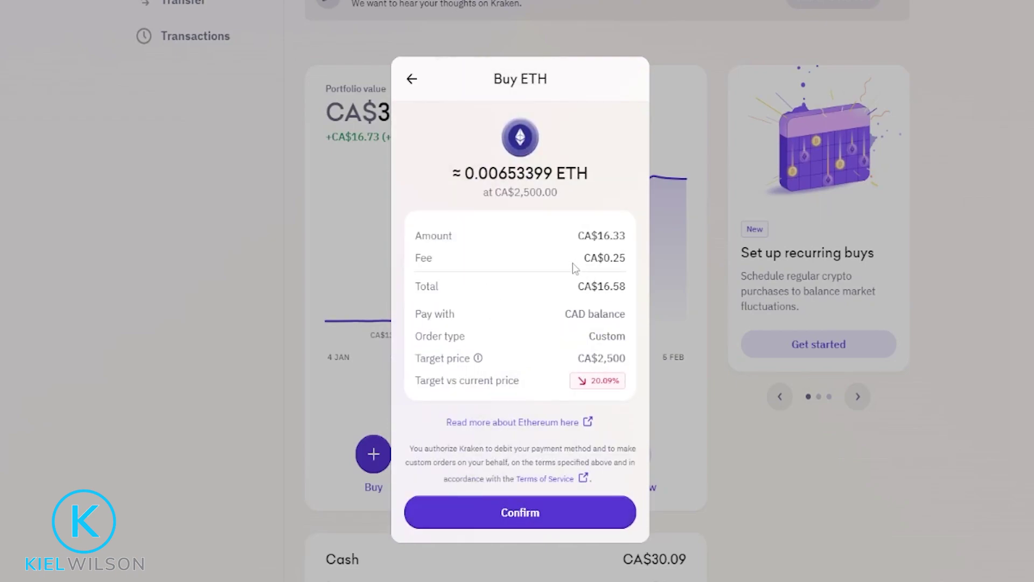
mouse_move(412, 361)
mouse_down()
mouse_move(634, 361)
mouse_move(492, 381)
mouse_move(416, 360)
mouse_up()
click(527, 511)
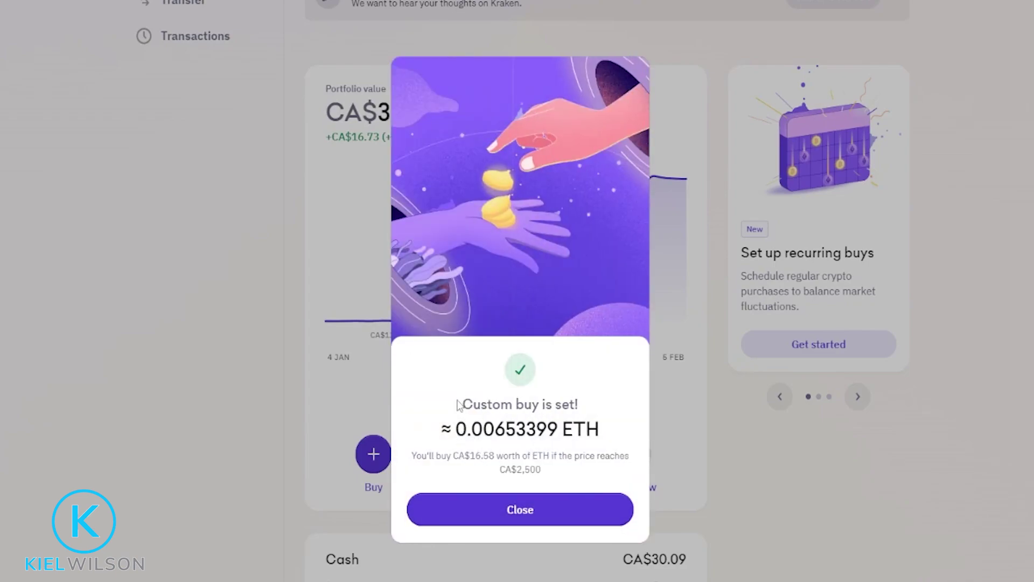
drag(458, 405, 589, 418)
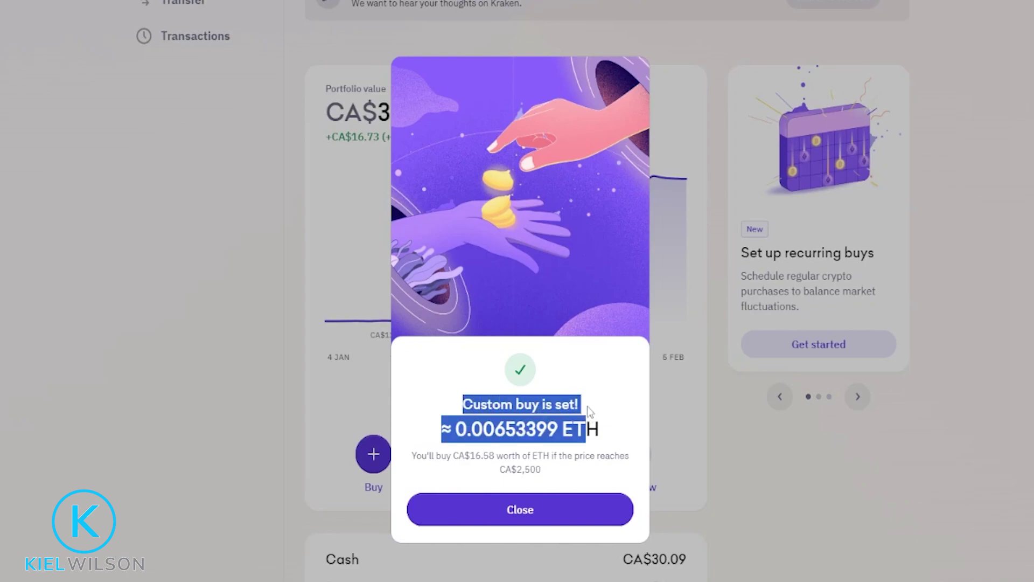
click(530, 509)
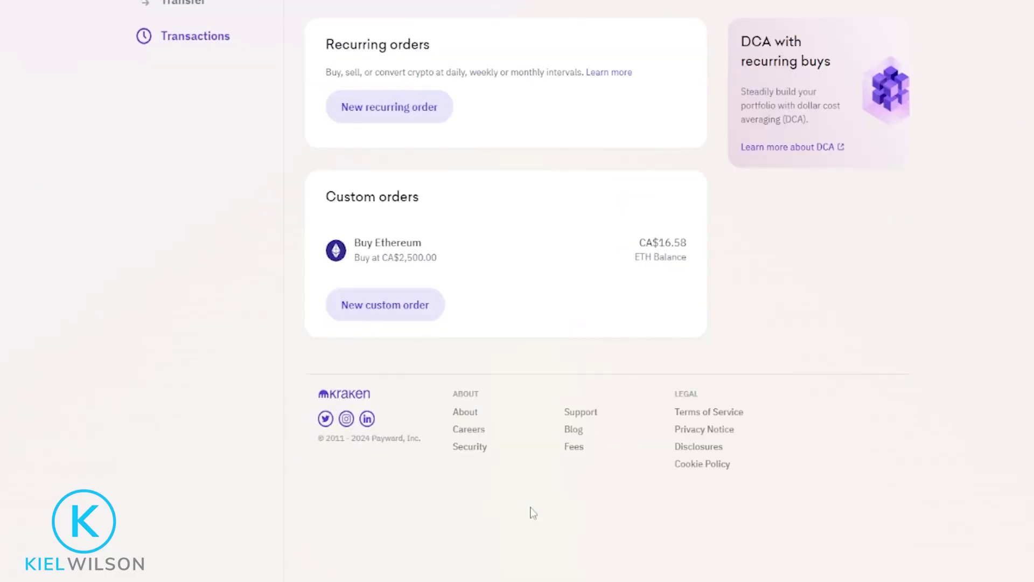
scroll(533, 512, up, 3)
drag(310, 24, 462, 33)
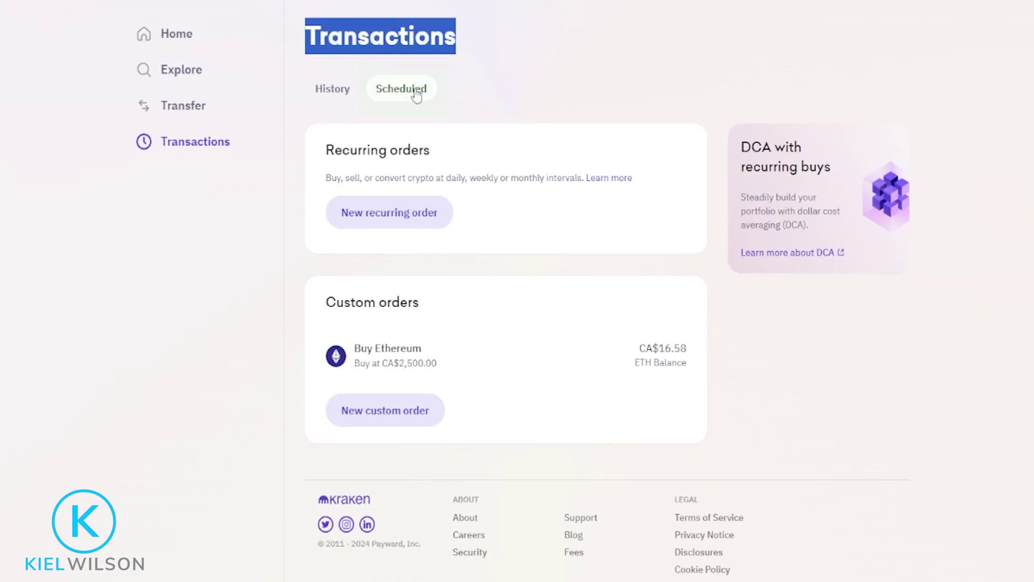
drag(322, 302, 435, 307)
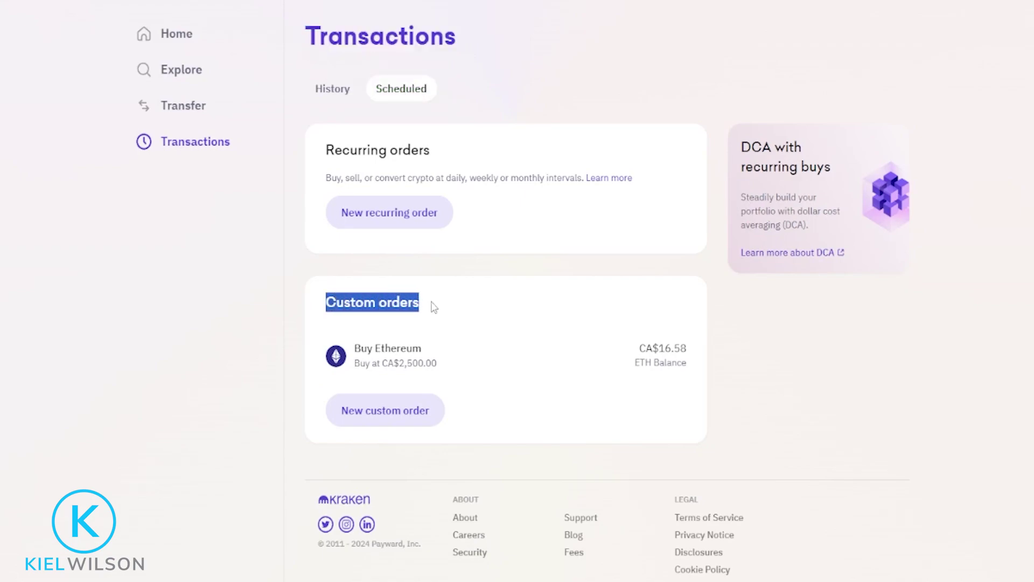
click(434, 307)
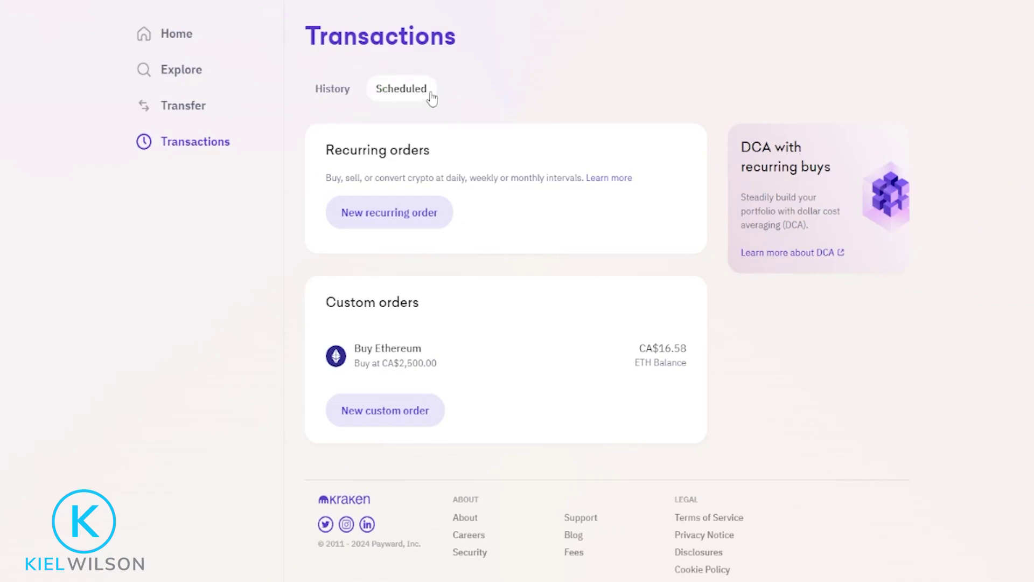
drag(302, 38, 474, 41)
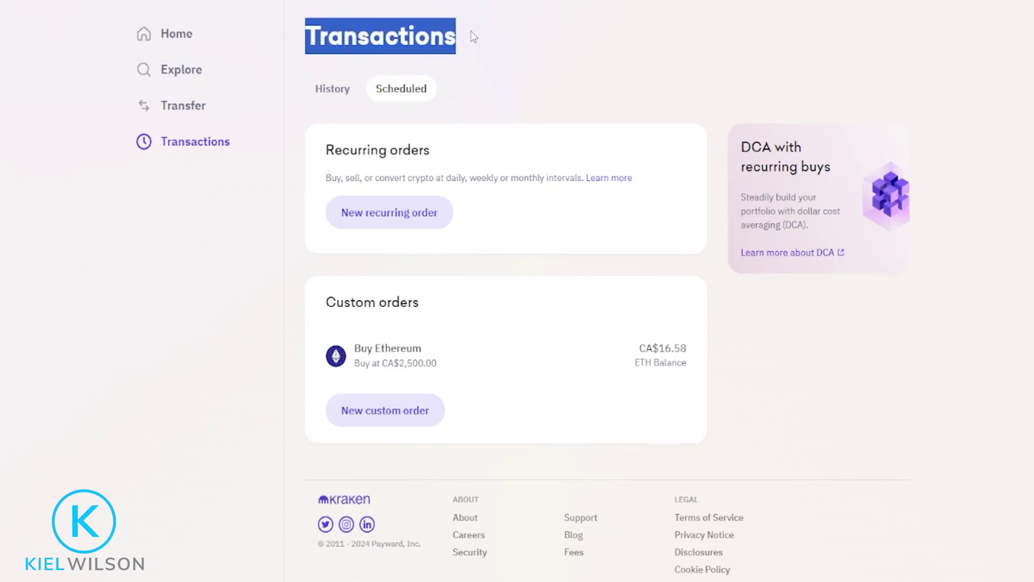
drag(322, 308, 435, 299)
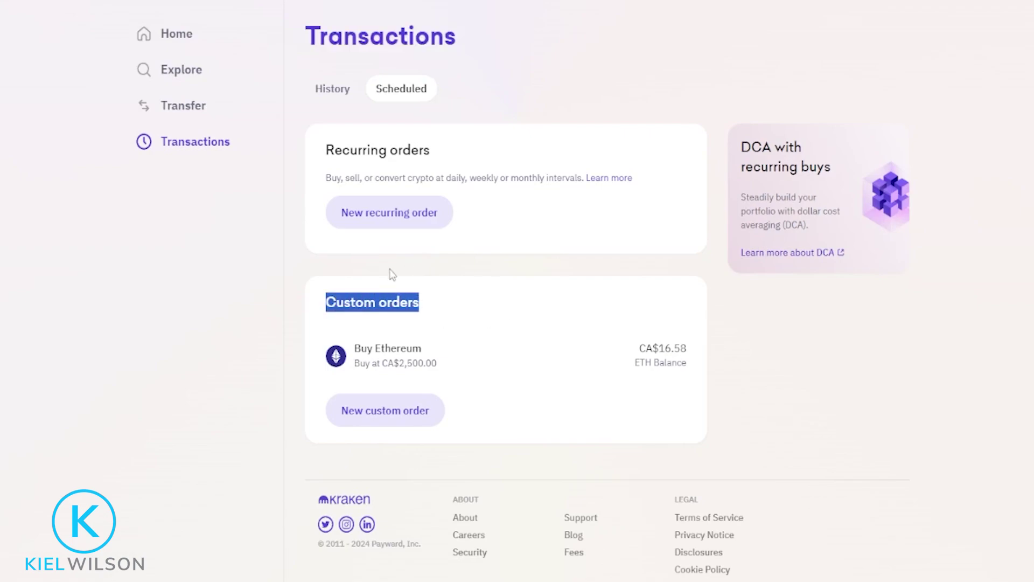
click(439, 361)
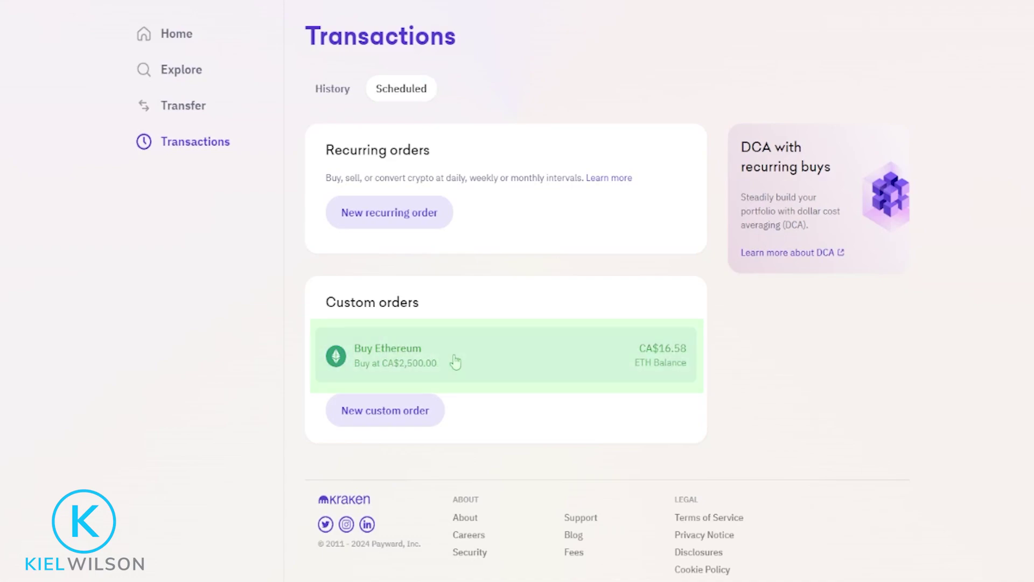
Cancel the pending Buy Ethereum custom order and confirm its removal
click(494, 360)
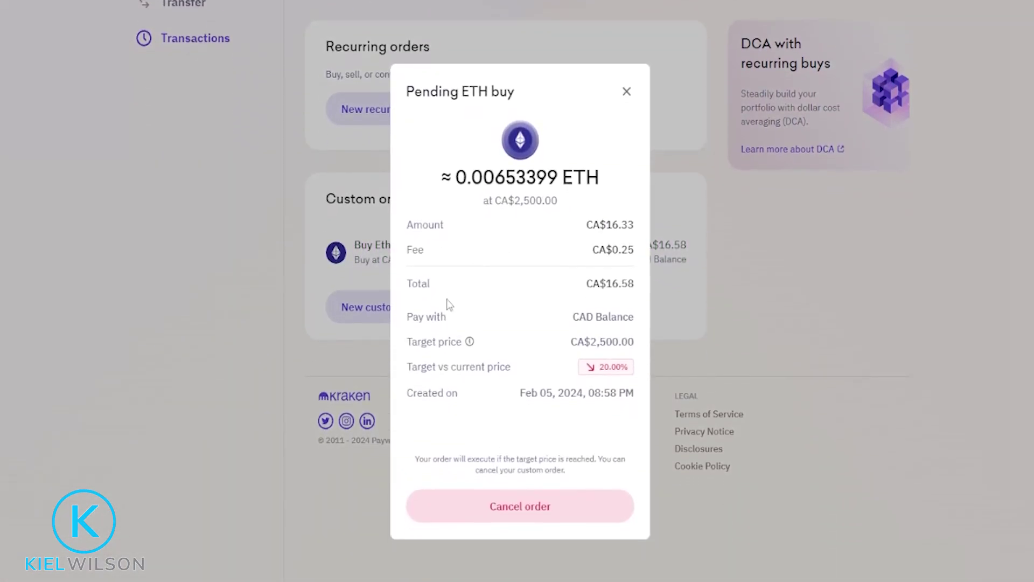
click(517, 515)
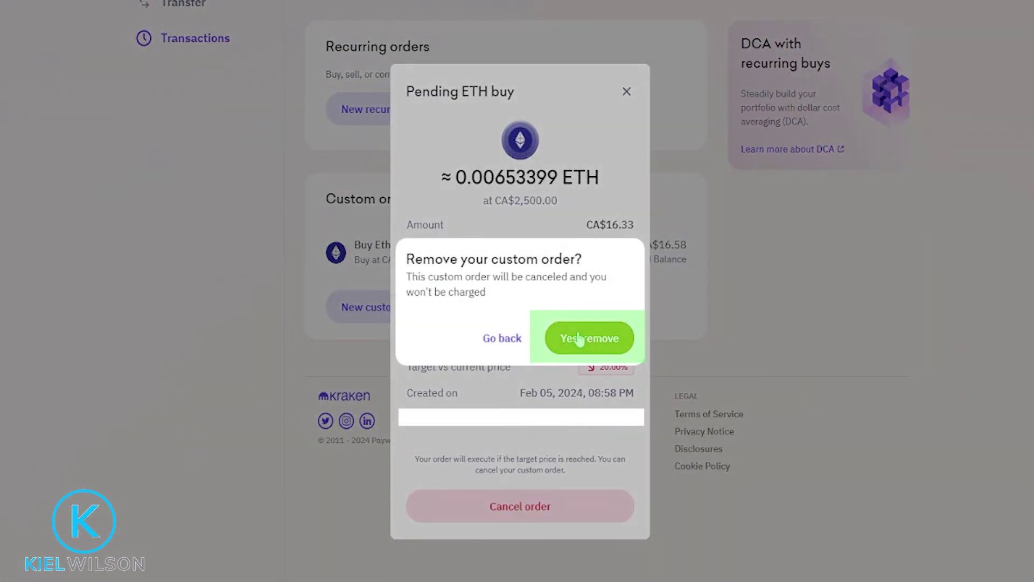
click(604, 340)
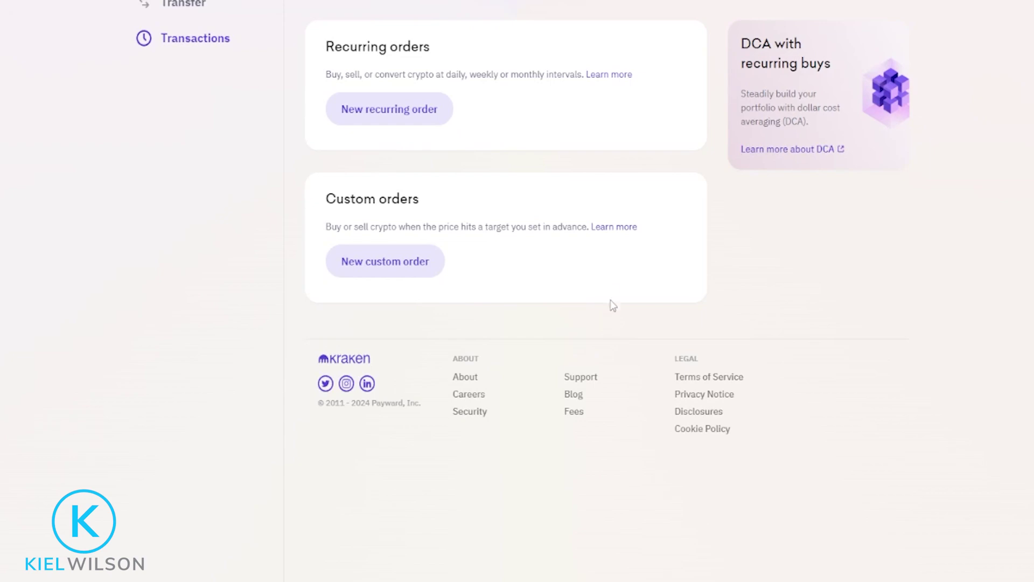